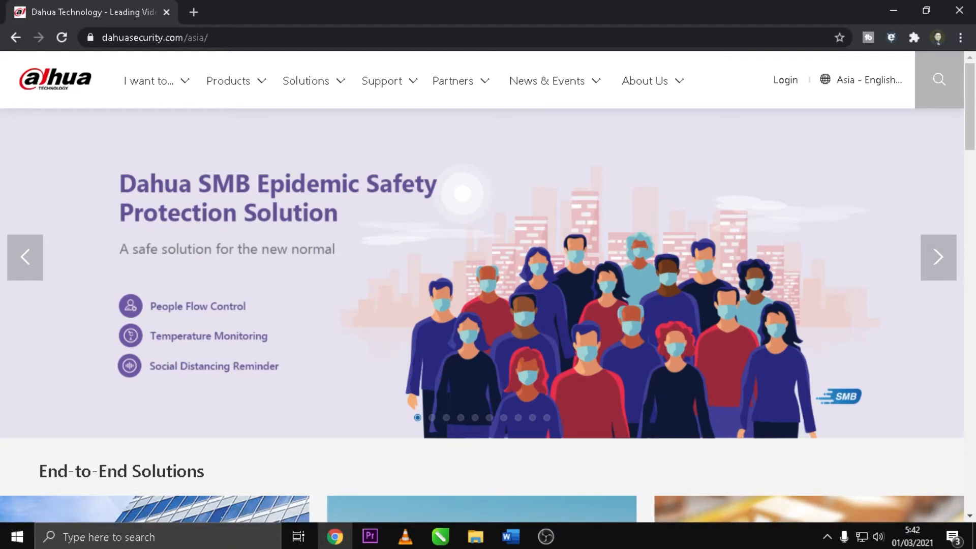
Find and launch the ToolBox app on the computer
left_click(198, 540)
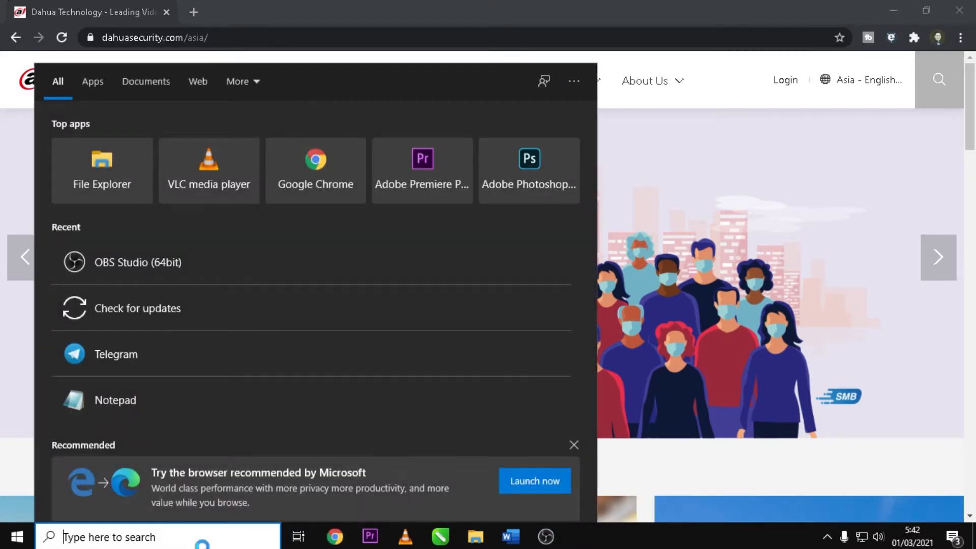
type("too")
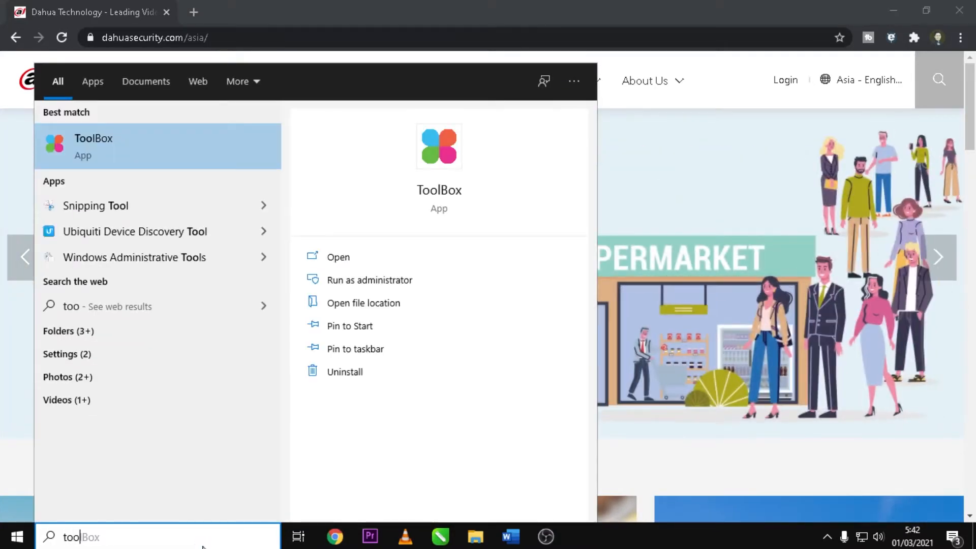
left_click(111, 145)
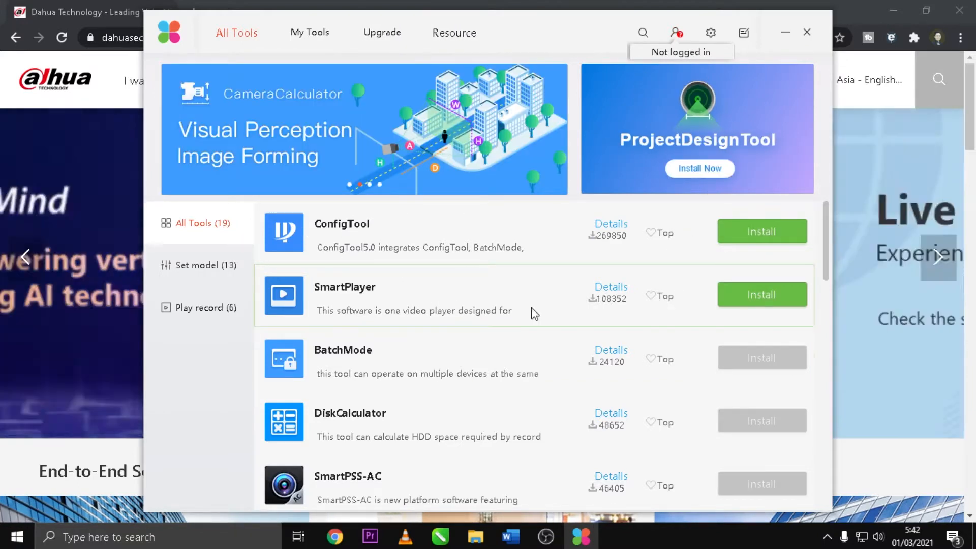
Bring up the ToolBox account sign-in form and enter the account's e-mail address
scroll(668, 444, "down", 5)
scroll(671, 407, "up", 5)
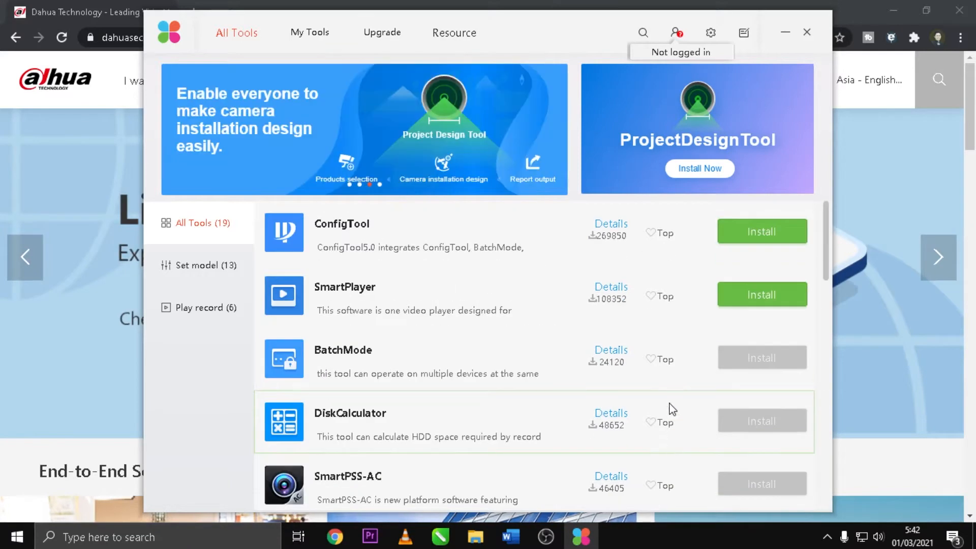
left_click(676, 33)
left_click(456, 223)
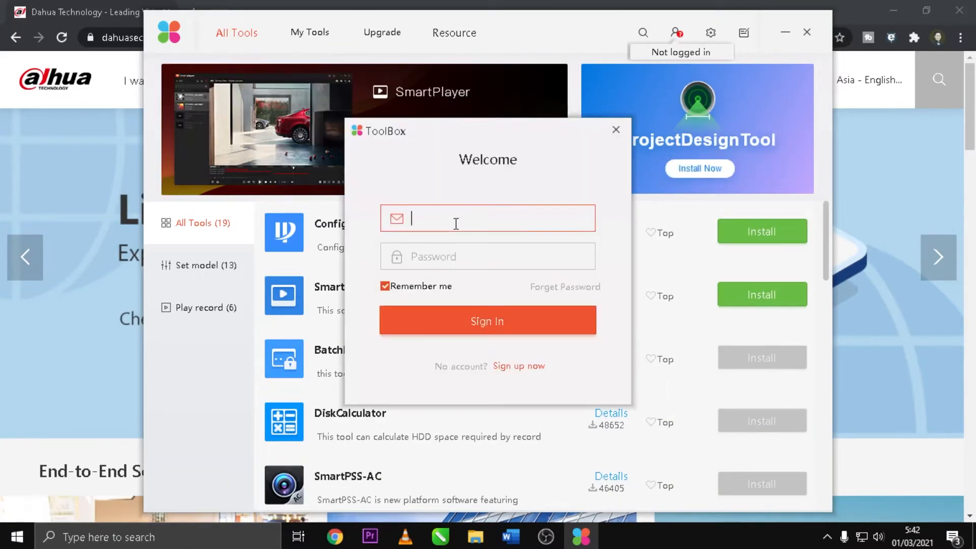
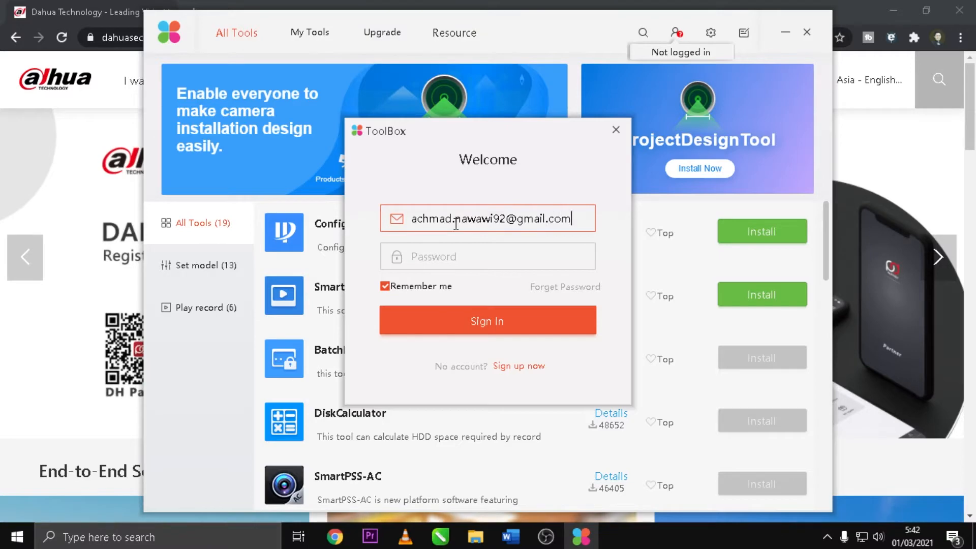
Enter the ToolBox account password and sign in
key("Tab")
type("**********")
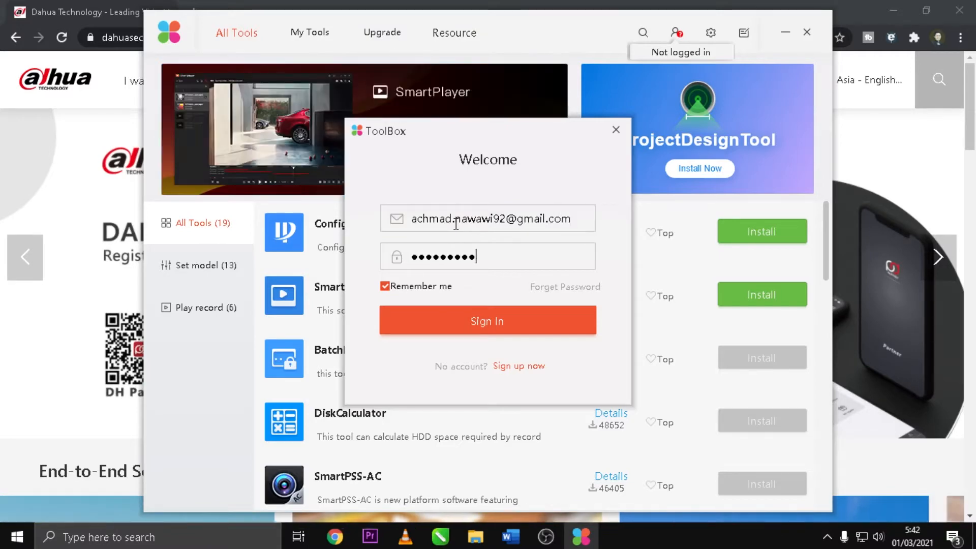
type("*")
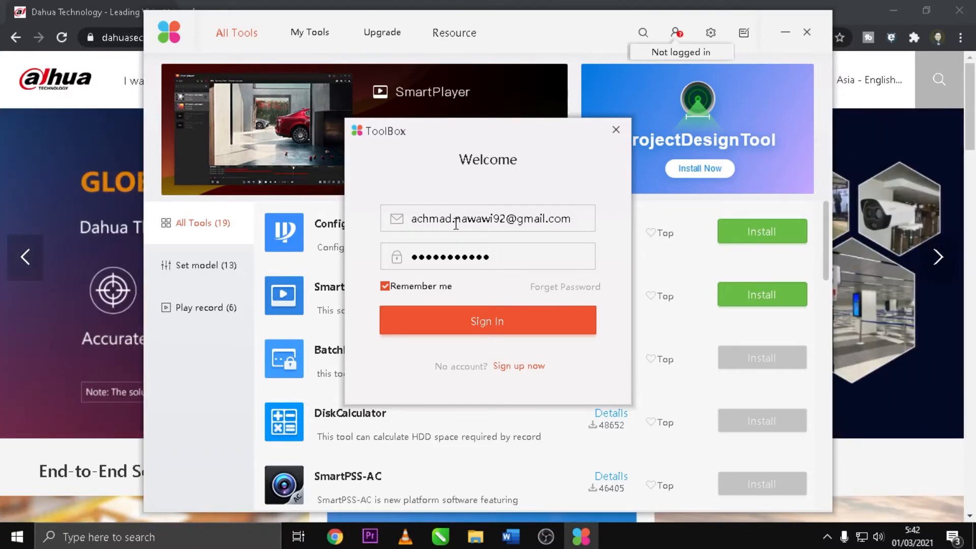
left_click(481, 327)
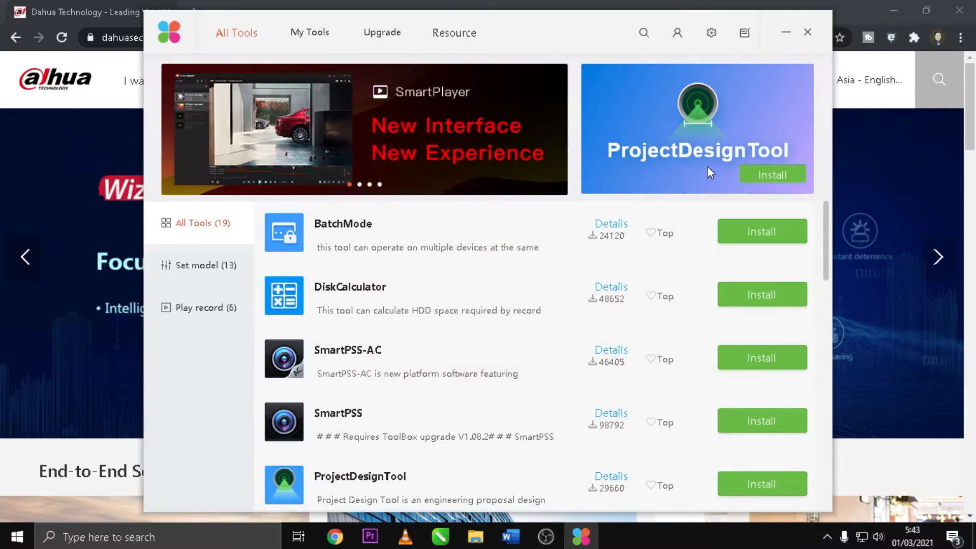
Look through the full list of tools available for installation in ToolBox
scroll(766, 349, "down", 10)
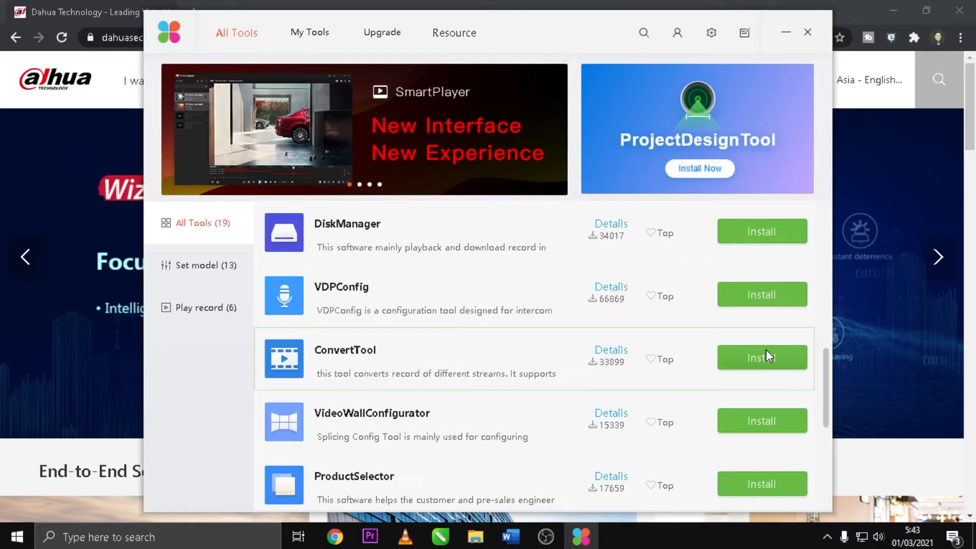
scroll(765, 402, "up", 10)
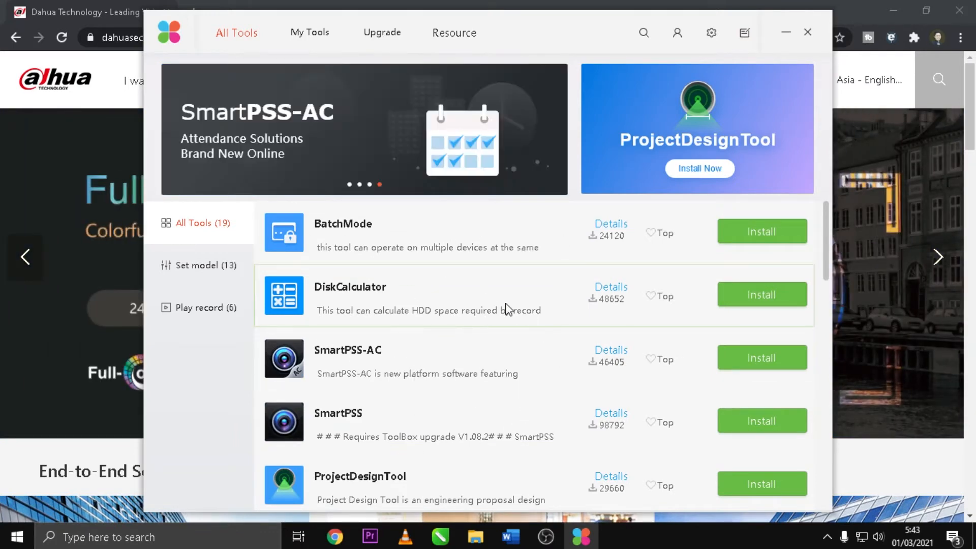
scroll(666, 332, "down", 10)
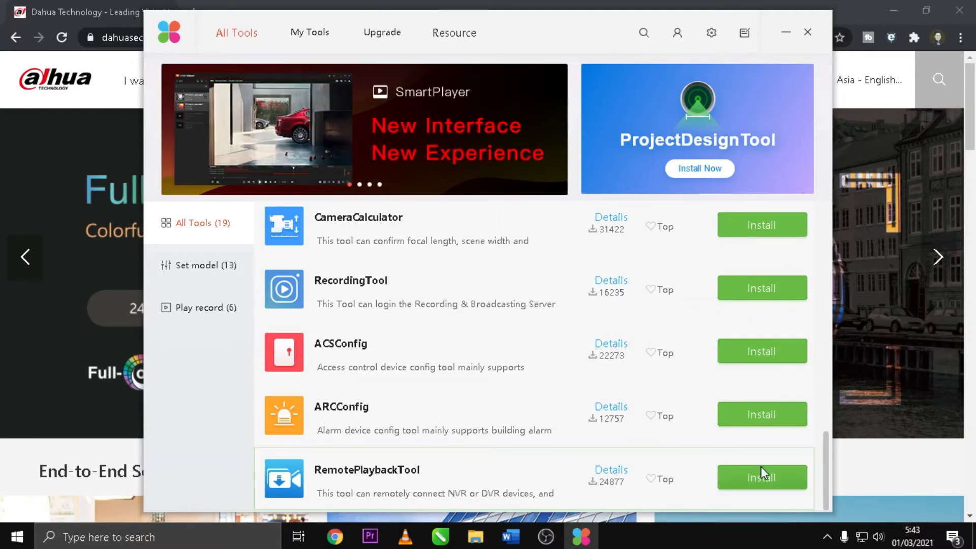
scroll(757, 444, "up", 10)
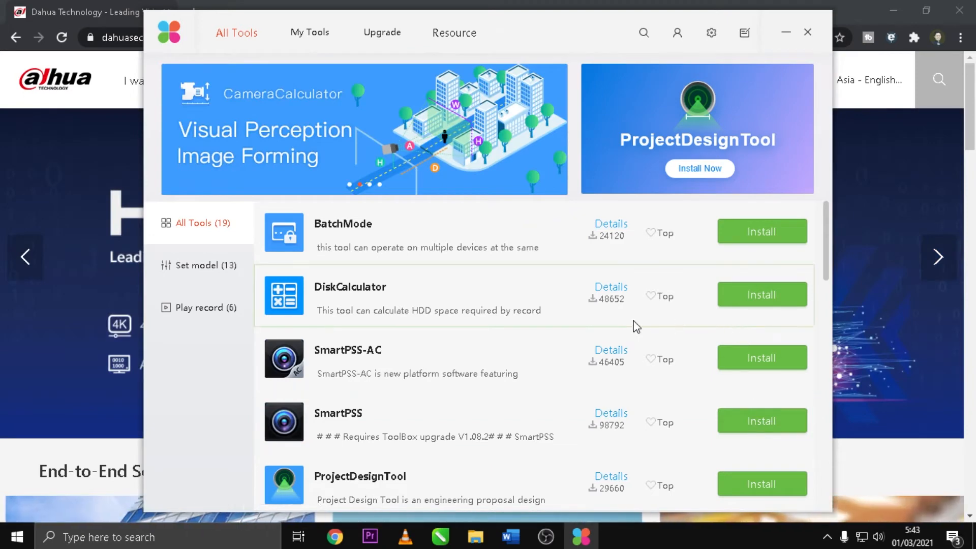
scroll(647, 348, "down", 10)
scroll(651, 349, "up", 10)
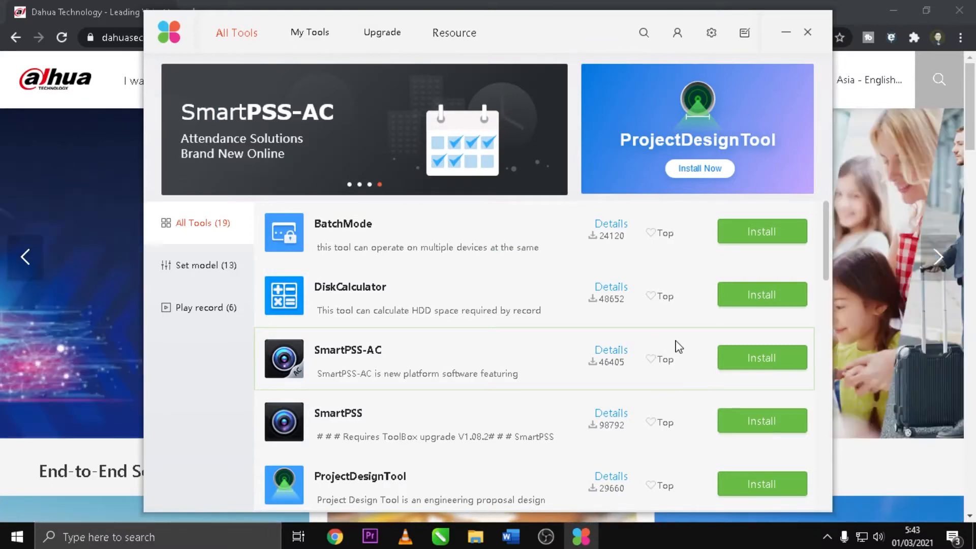
scroll(676, 344, "down", 10)
scroll(700, 345, "up", 10)
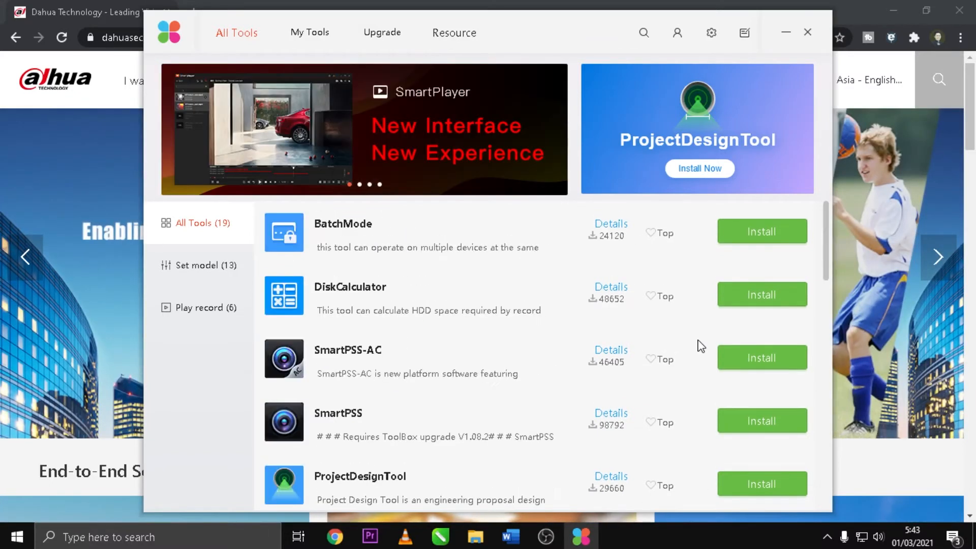
Check My Tools for already downloaded tools and return to the full tool list
left_click(313, 34)
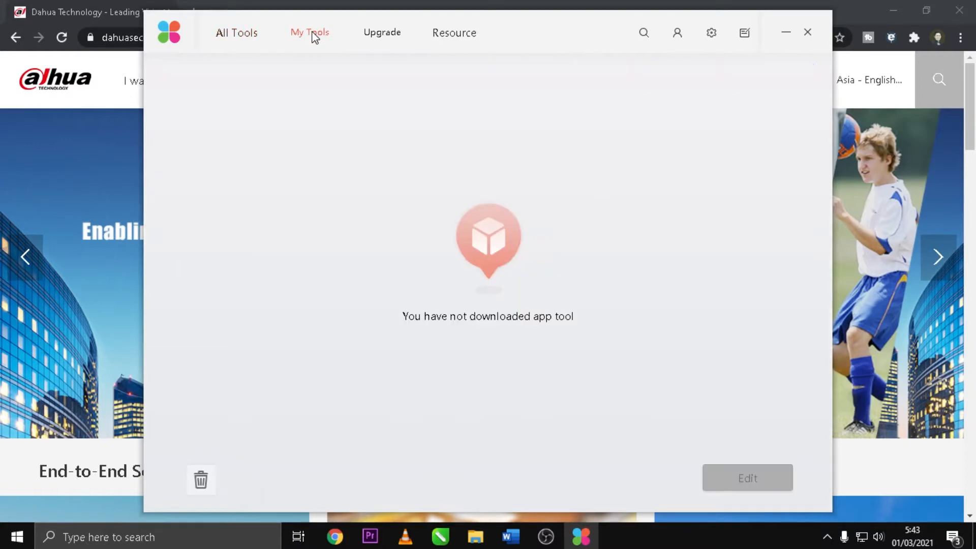
left_click(244, 34)
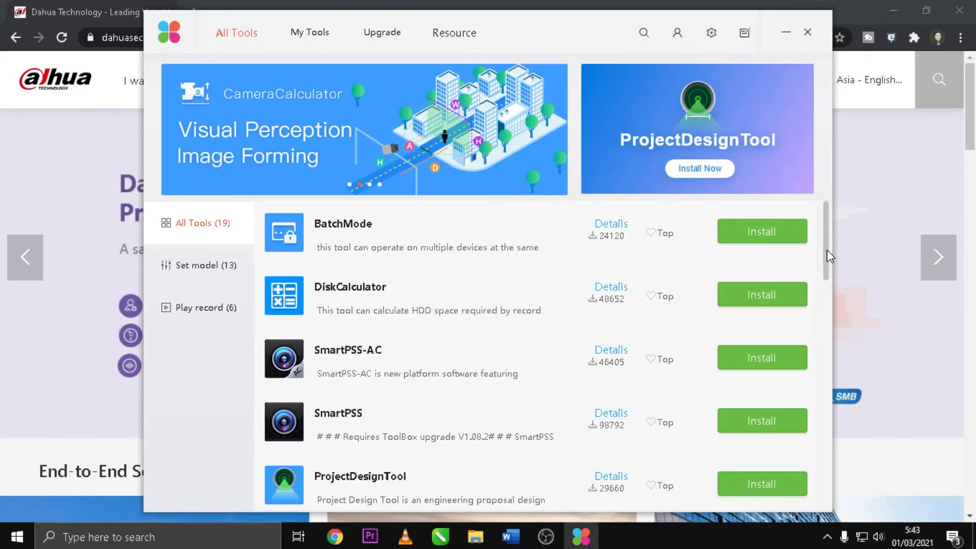
left_click_drag(825, 236, 823, 331)
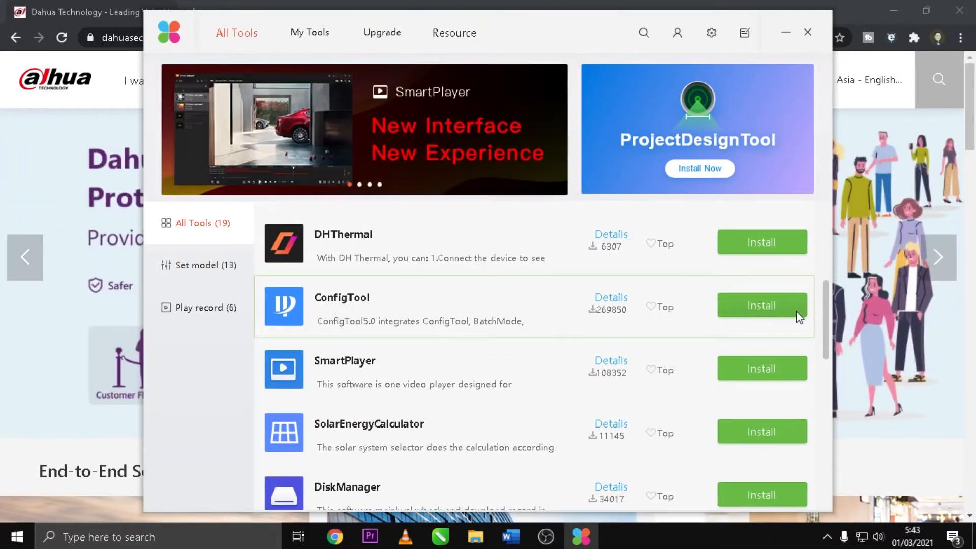
scroll(799, 317, "up", 5)
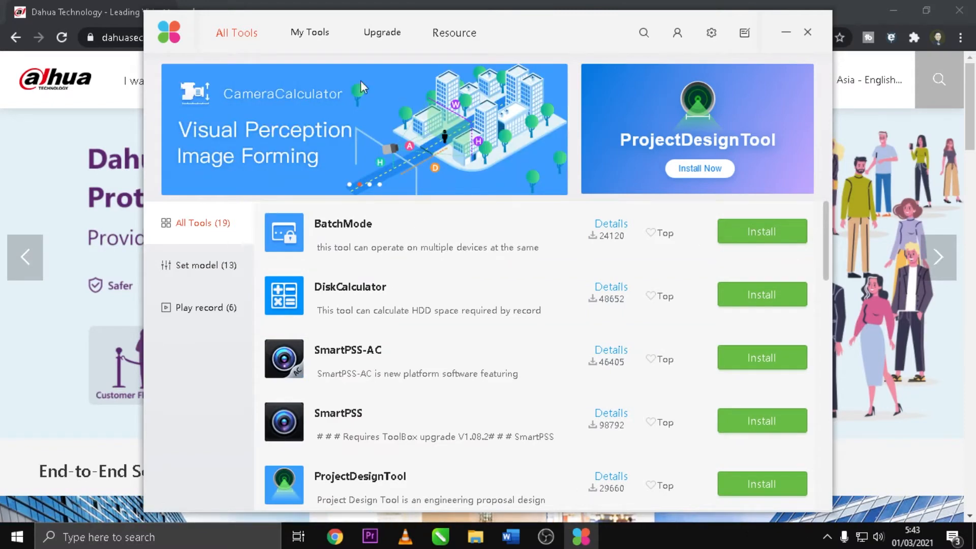
left_click(312, 32)
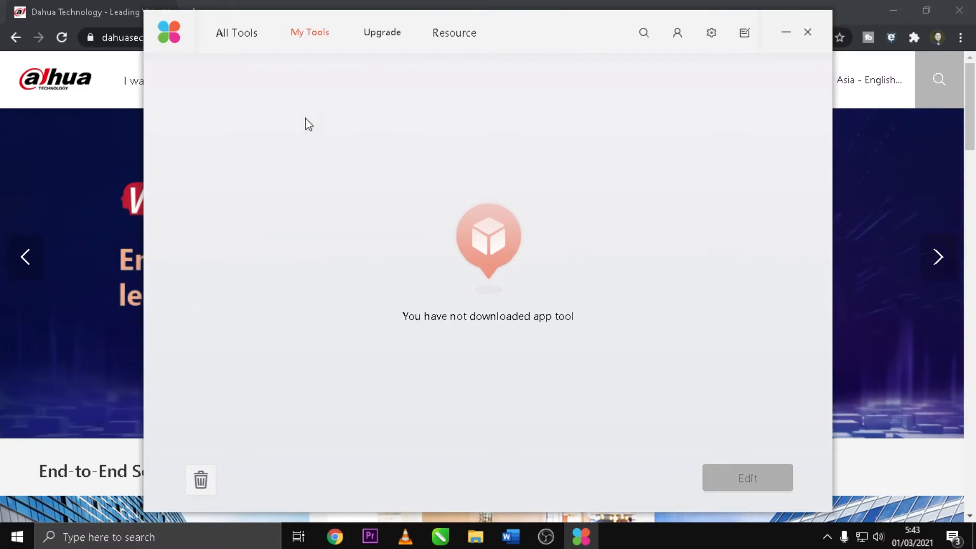
left_click(235, 34)
Install ConfigTool from the list of available tools and launch it from the installed tools
scroll(684, 349, "down", 3)
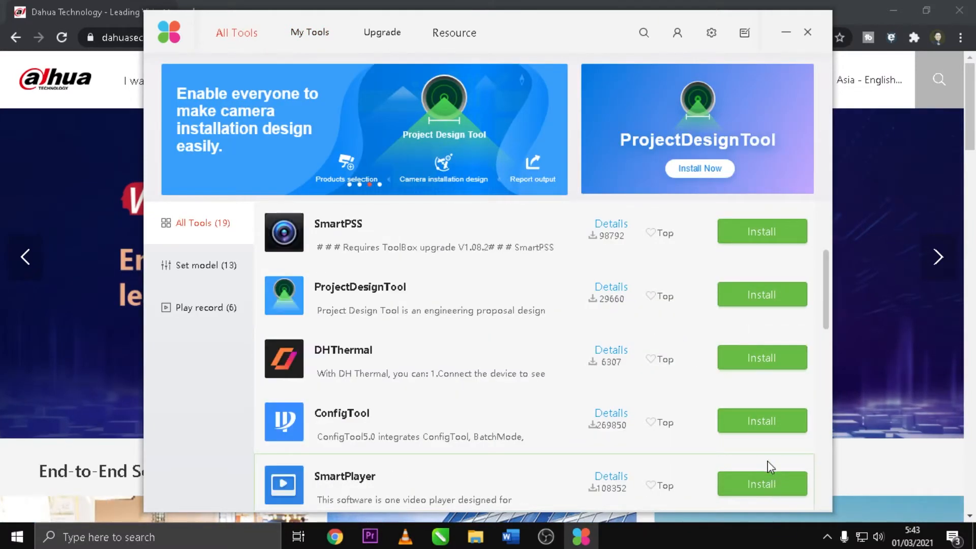
scroll(770, 460, "down", 3)
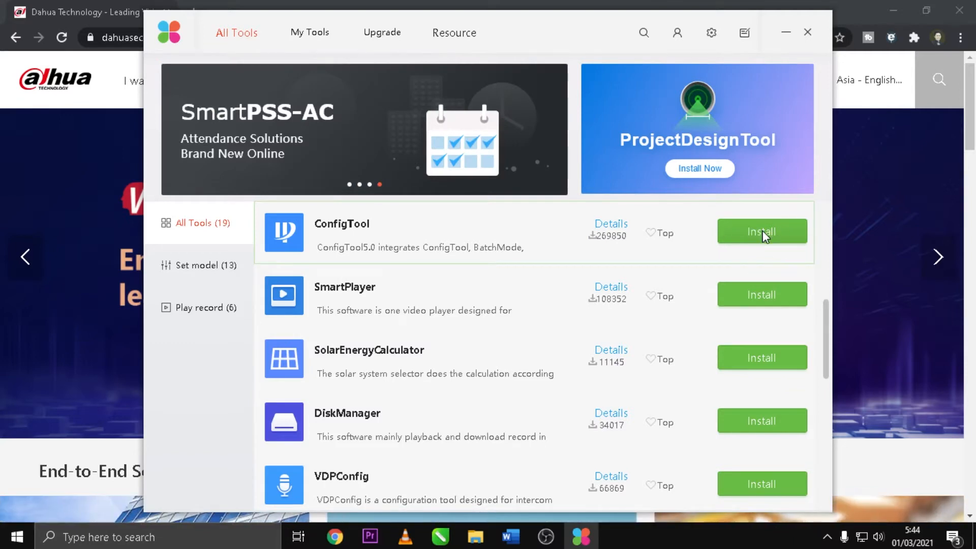
left_click(765, 235)
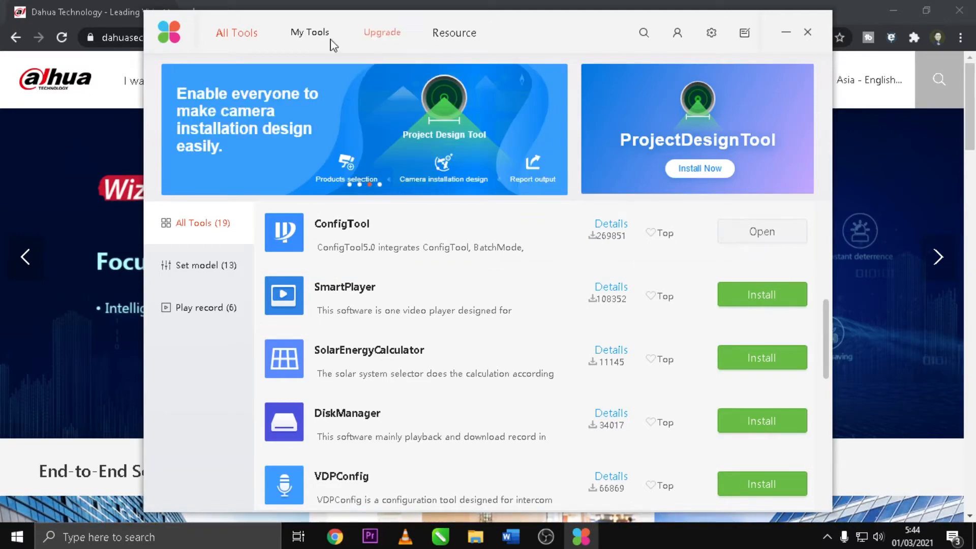
left_click(315, 33)
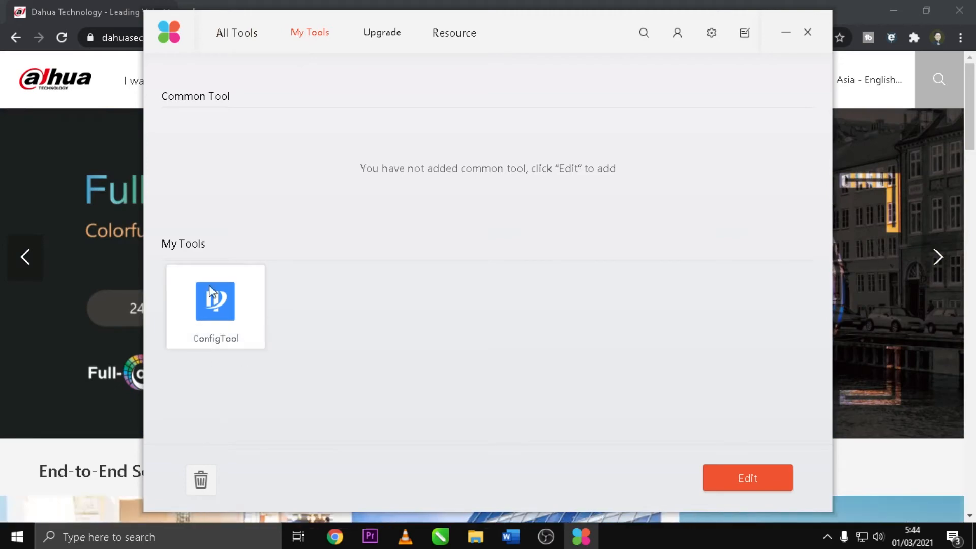
left_click(226, 315)
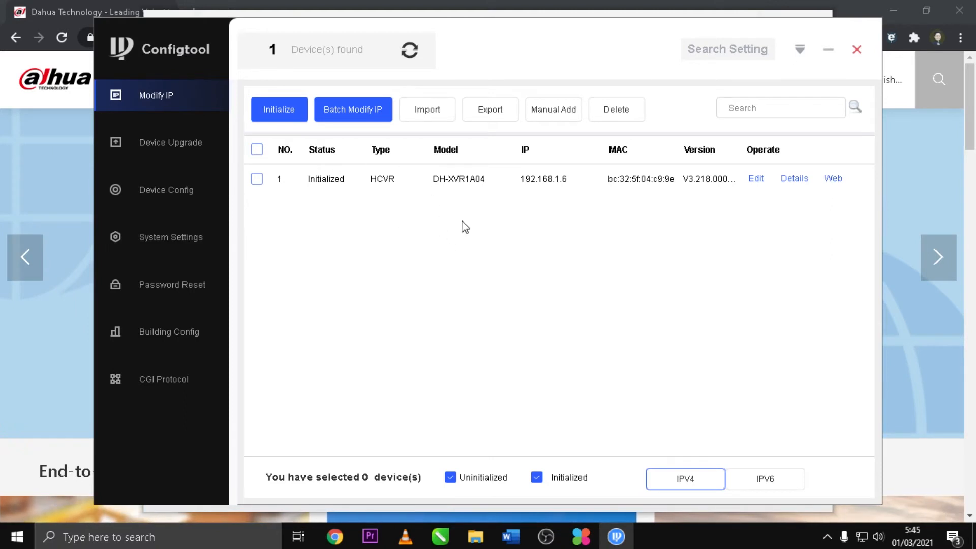
Inspect the Static and DHCP modes in the DH-XVR1A04's IP address settings and close them without changes
left_click(757, 179)
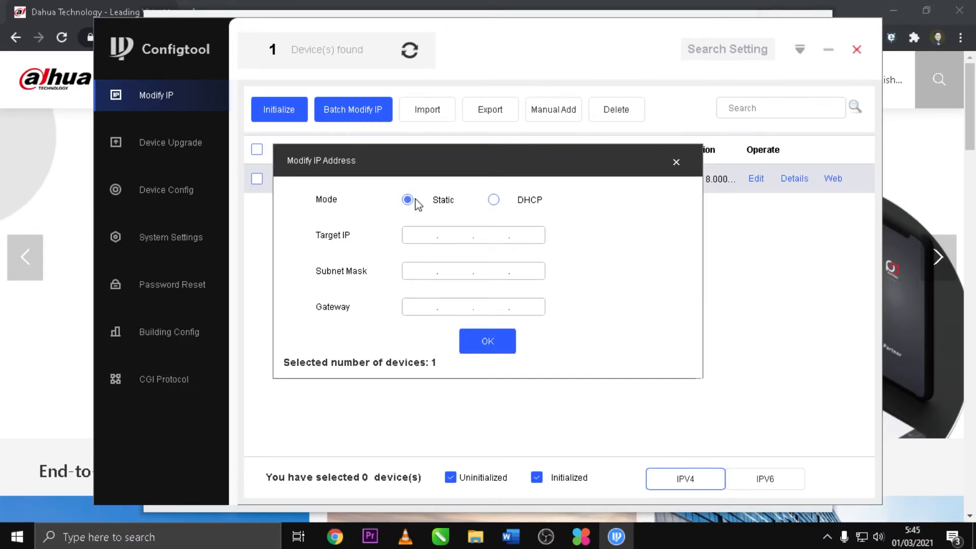
left_click(490, 201)
left_click(406, 200)
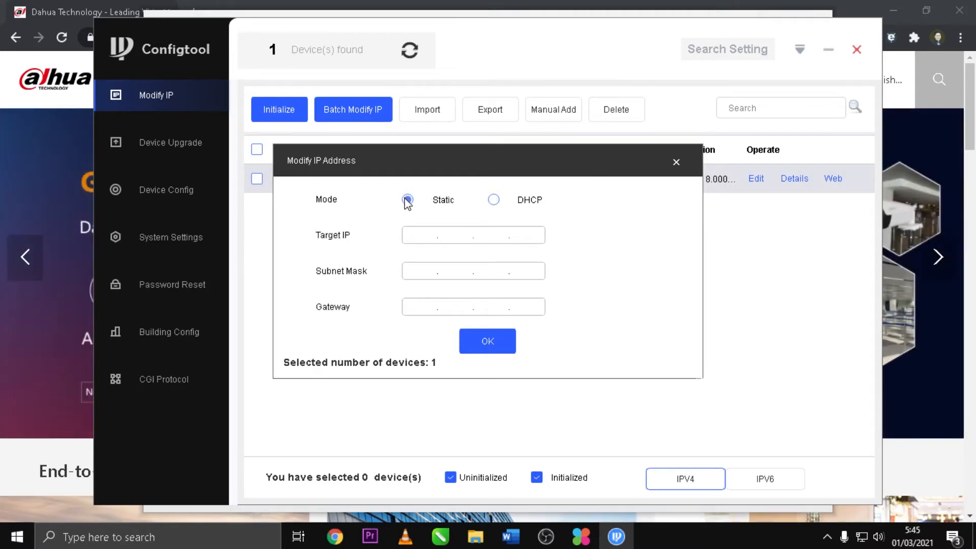
left_click(675, 162)
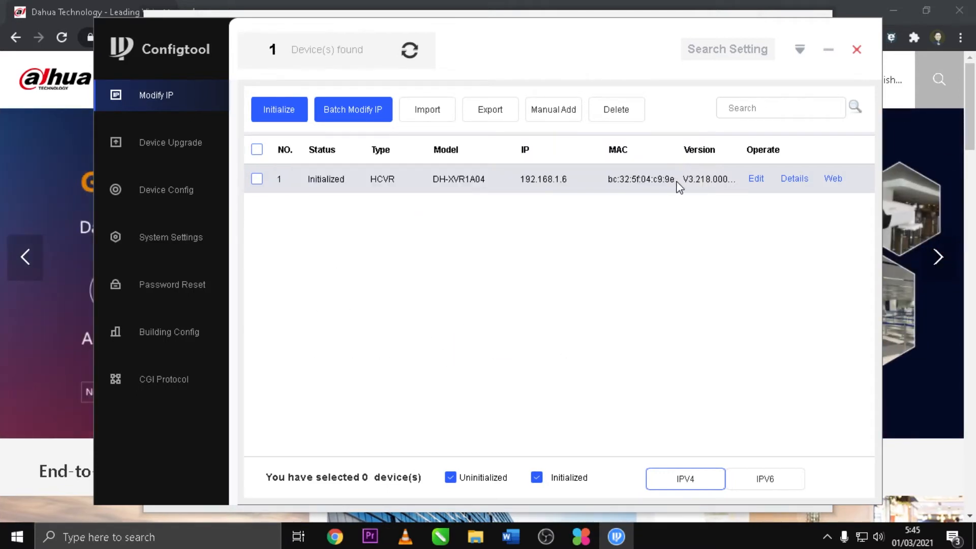
Review the DH-XVR1A04's device details and its entry under Device Upgrade
left_click(794, 179)
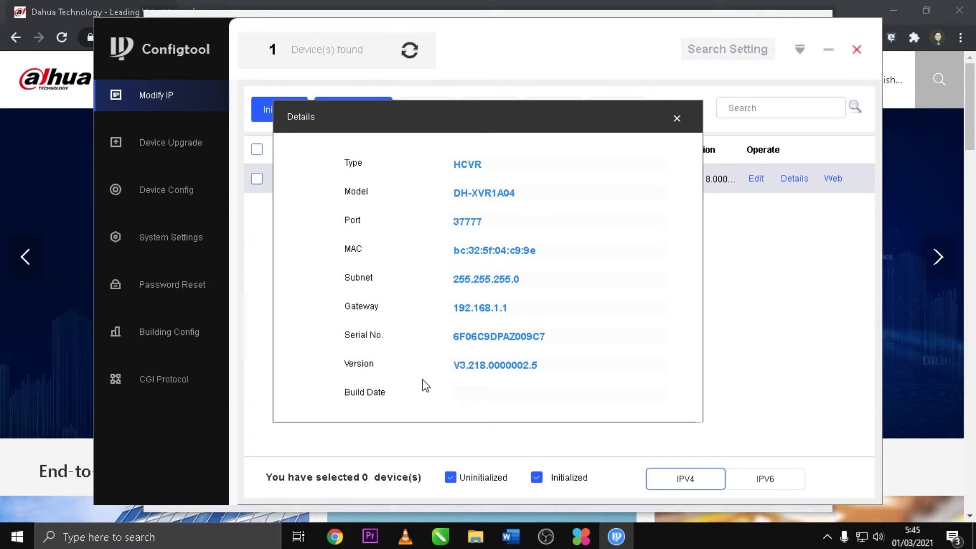
left_click(677, 119)
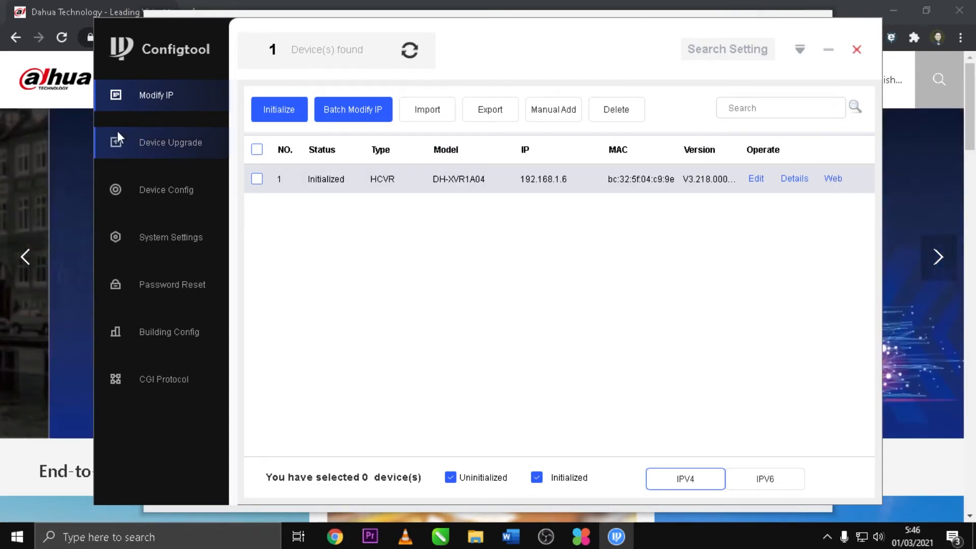
left_click(190, 142)
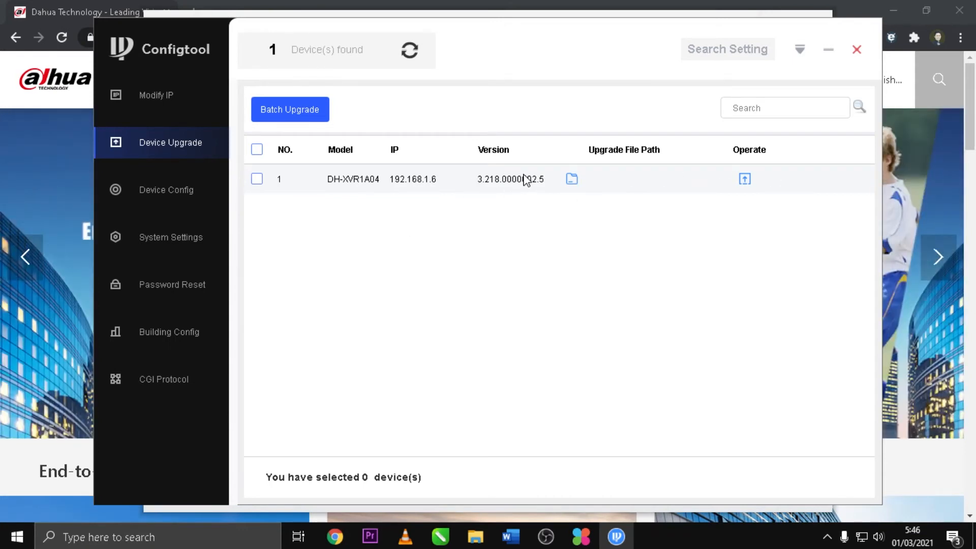
Open the DVR at 192.168.1.6 in Device Config, logging in as admin with the account password
left_click(173, 196)
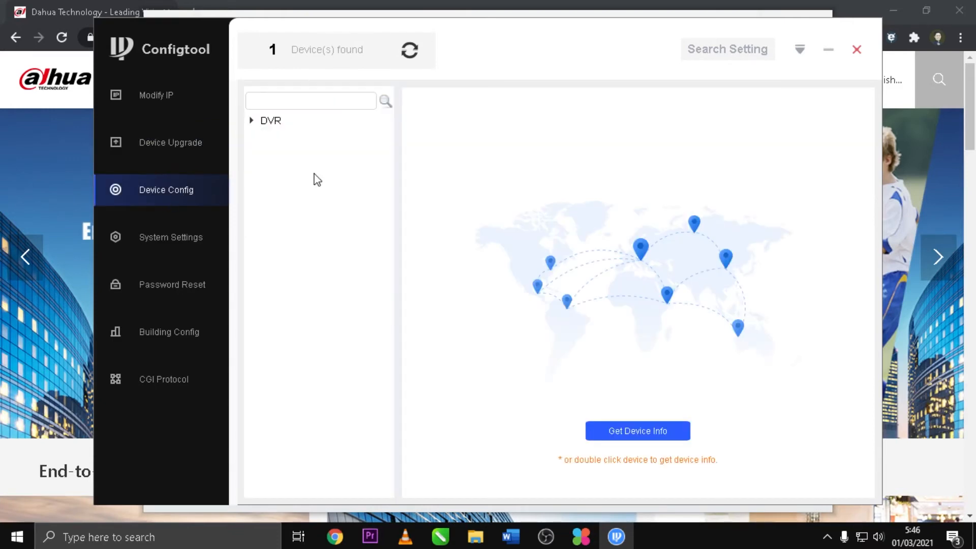
double_click(278, 121)
double_click(321, 133)
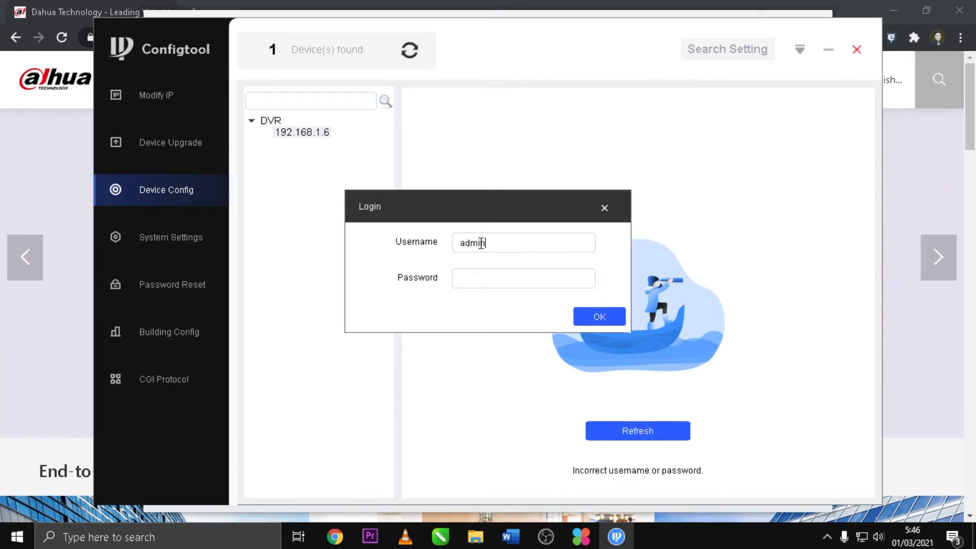
type("admin")
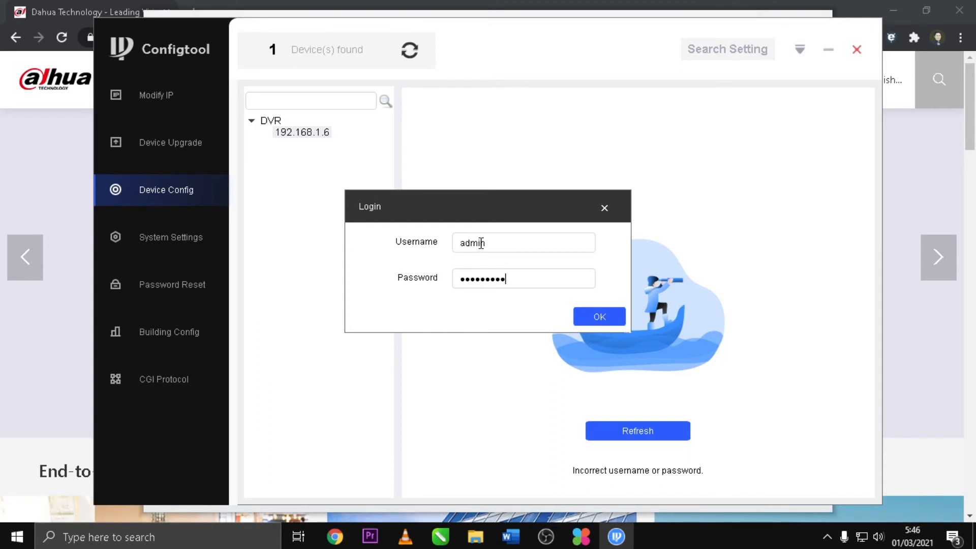
left_click(610, 316)
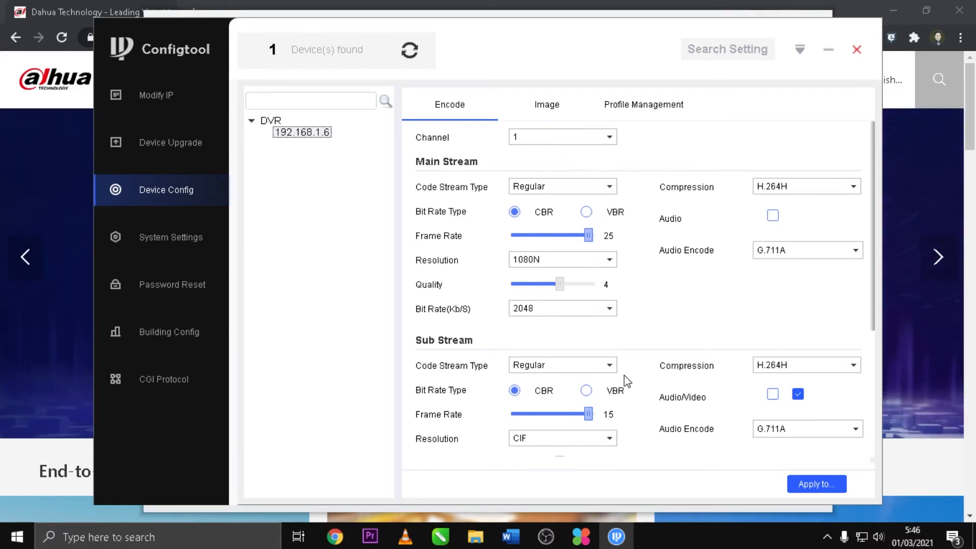
Review channel 1's main stream and sub stream encode settings
scroll(629, 391, "down", 5)
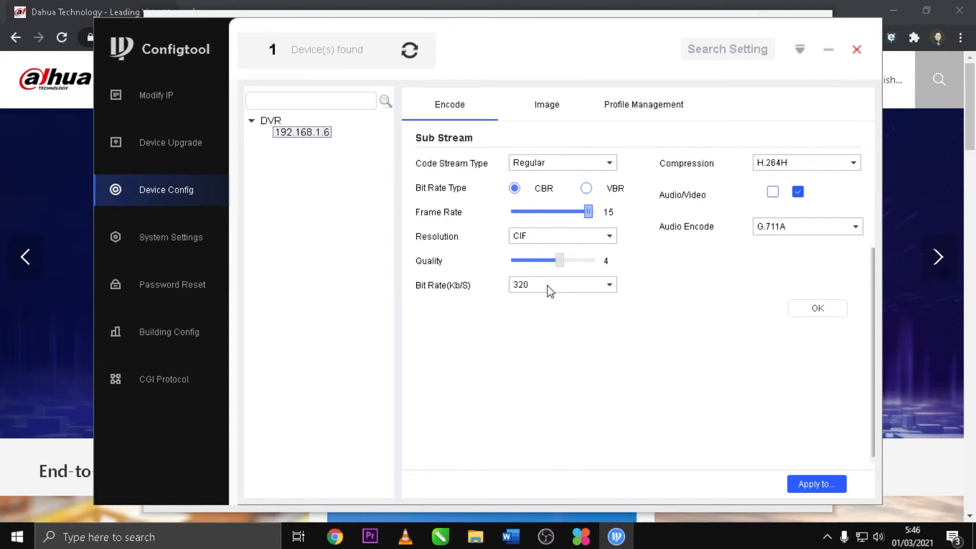
scroll(551, 293, "up", 4)
scroll(810, 423, "up", 1)
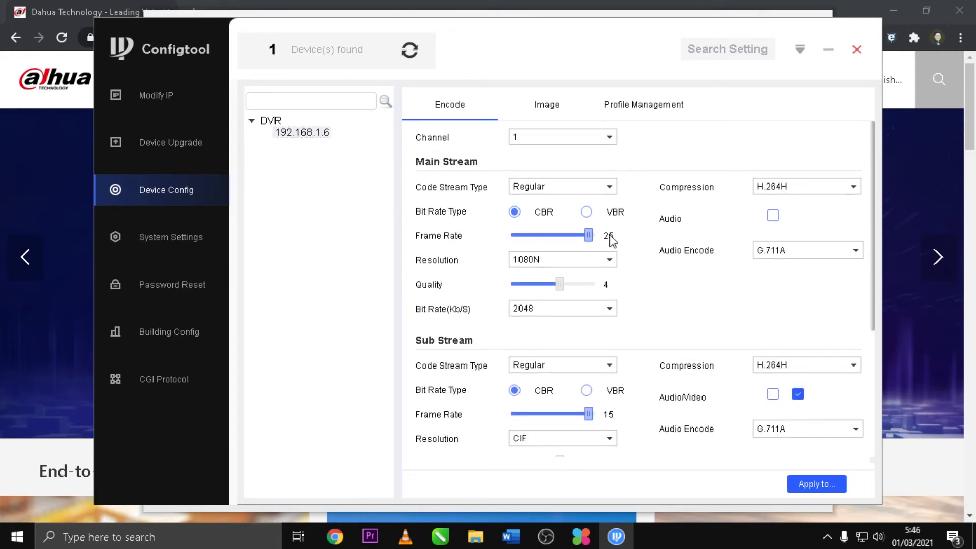
View the DVR's image settings and switch the live preview to channel 4
left_click(553, 112)
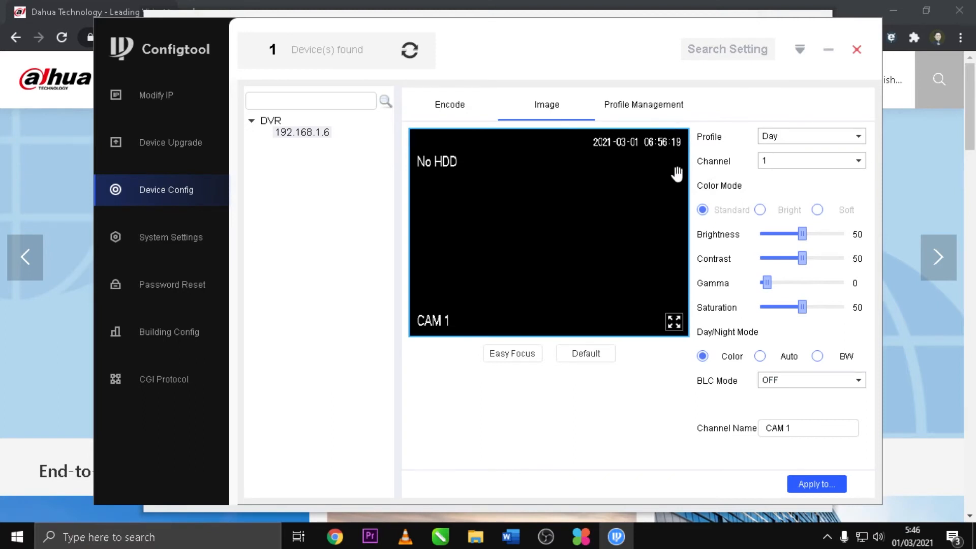
left_click(853, 169)
left_click(804, 235)
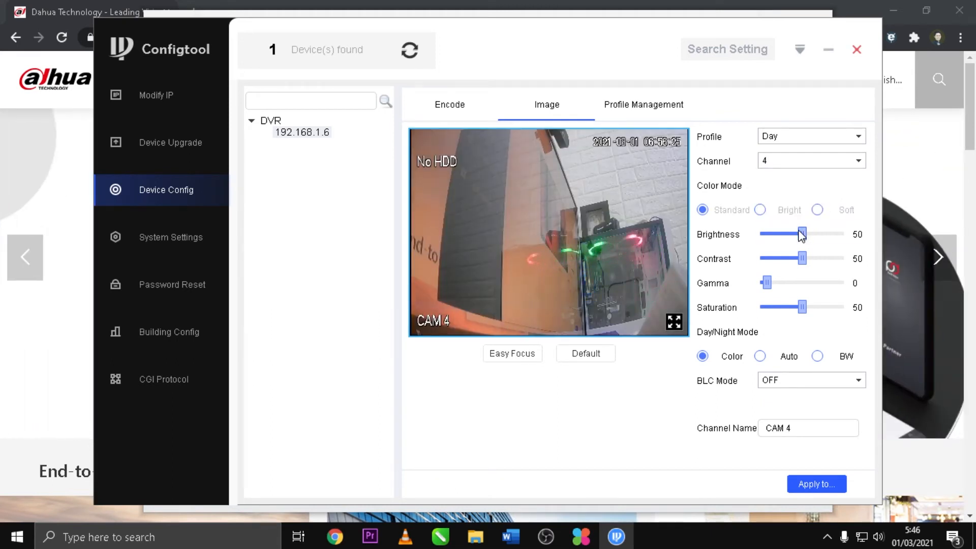
Check the DVR's Profile Management options and return to the encode settings
left_click(644, 108)
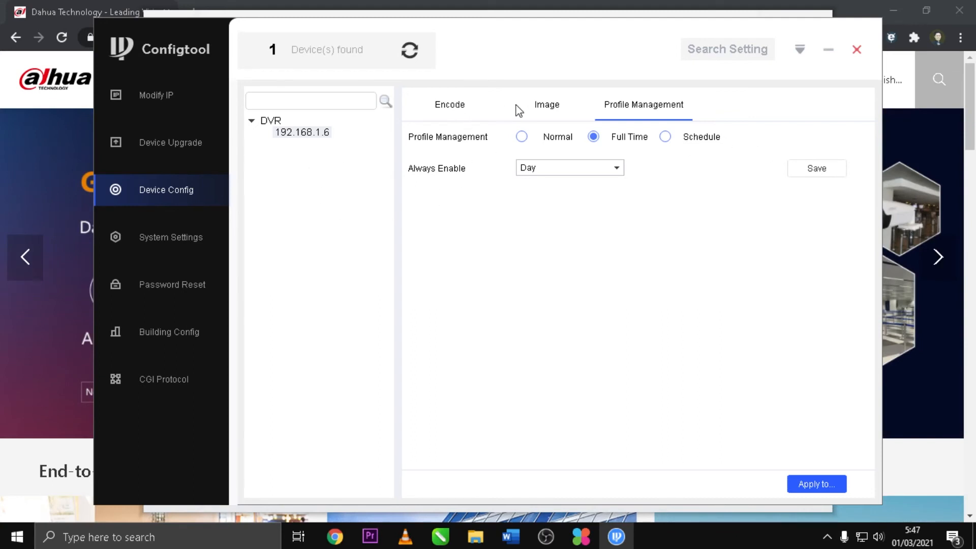
left_click(552, 105)
left_click(440, 110)
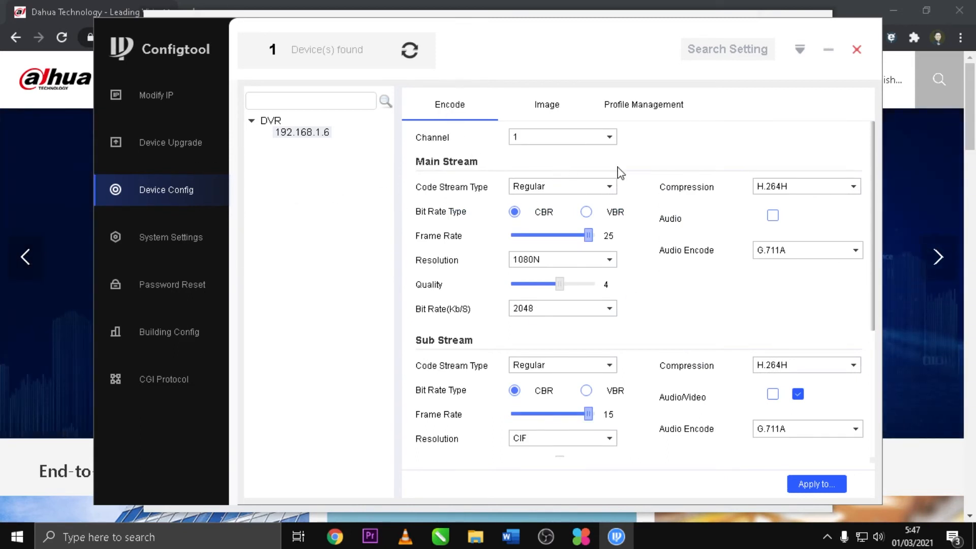
Examine the time sync, DST and NTP options in the System Settings
left_click(178, 239)
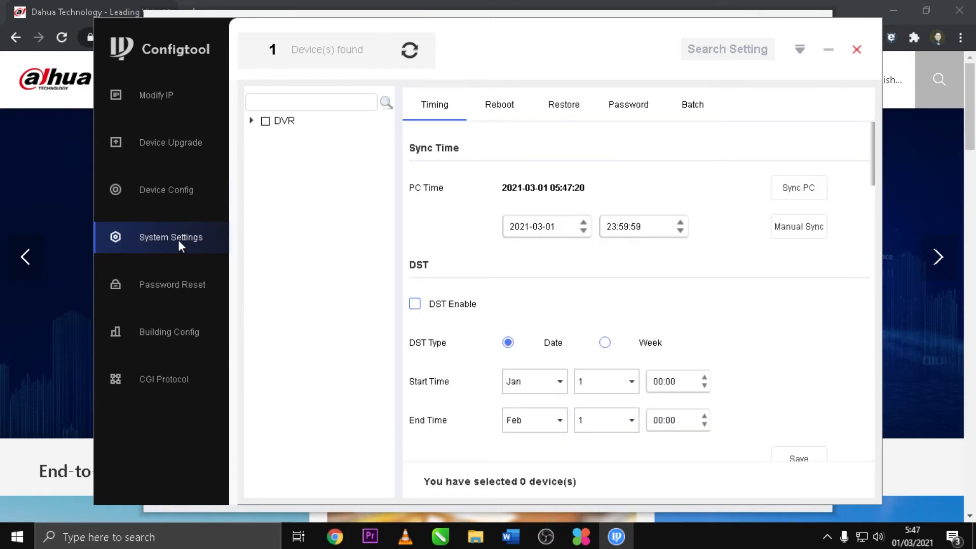
scroll(676, 282, "down", 5)
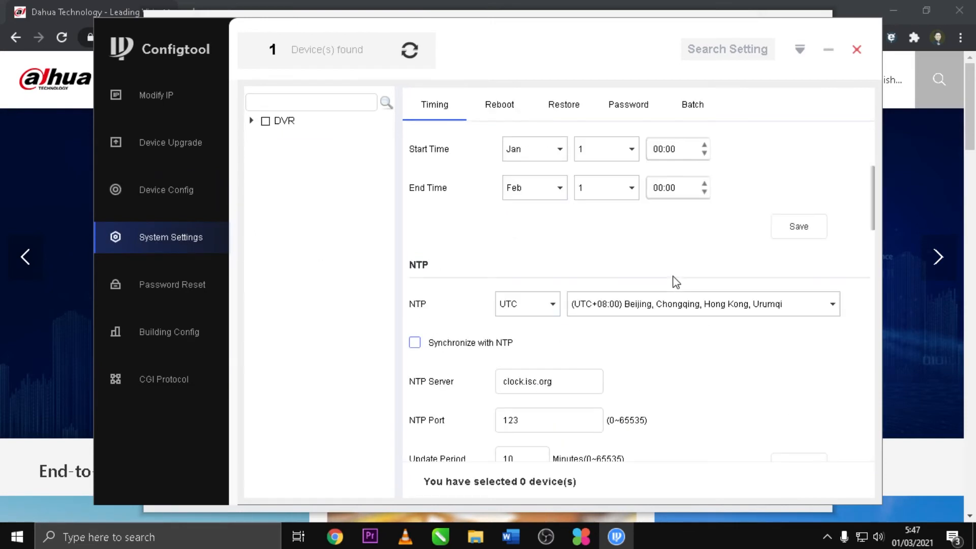
scroll(676, 282, "up", 5)
scroll(676, 282, "down", 10)
scroll(675, 282, "up", 10)
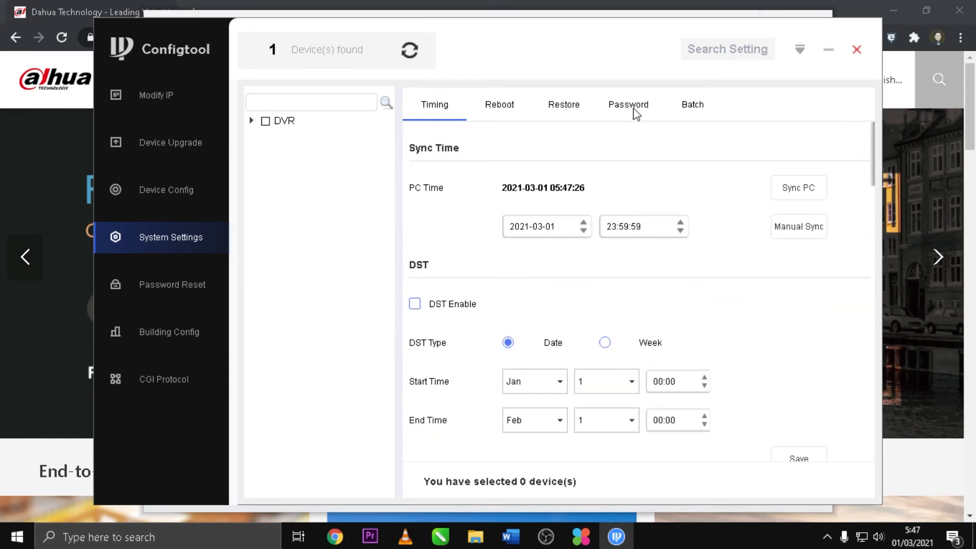
Look through the Reboot, Restore, Password and Batch sections of the System Settings
left_click(501, 110)
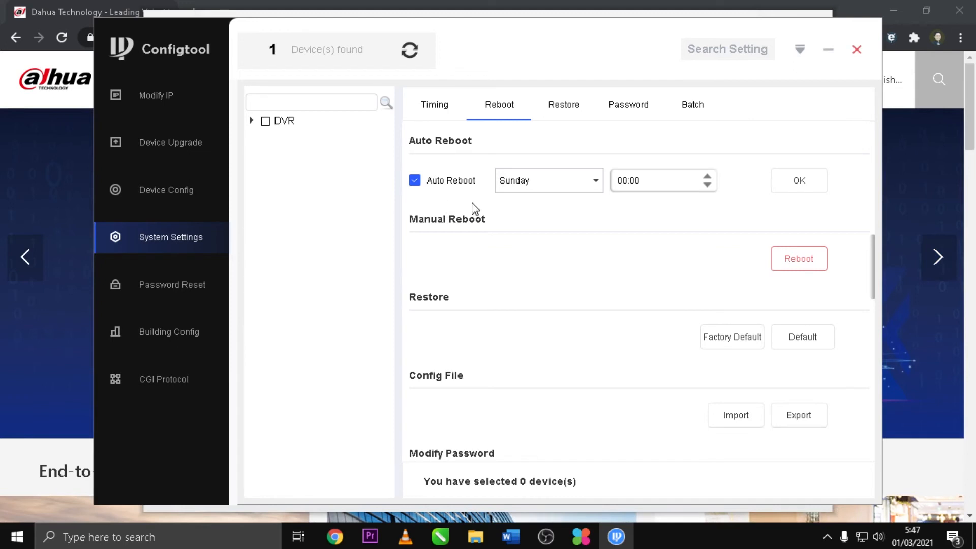
left_click(565, 107)
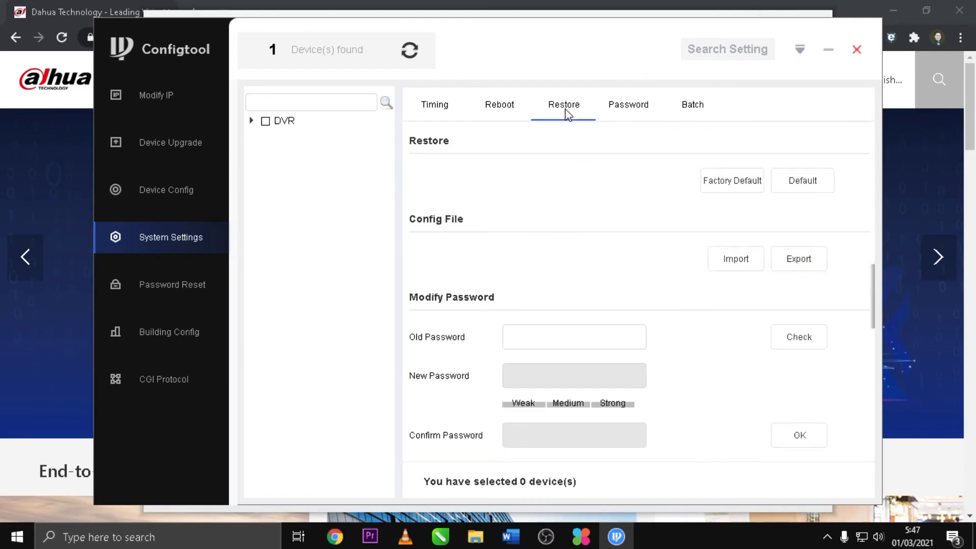
left_click(639, 105)
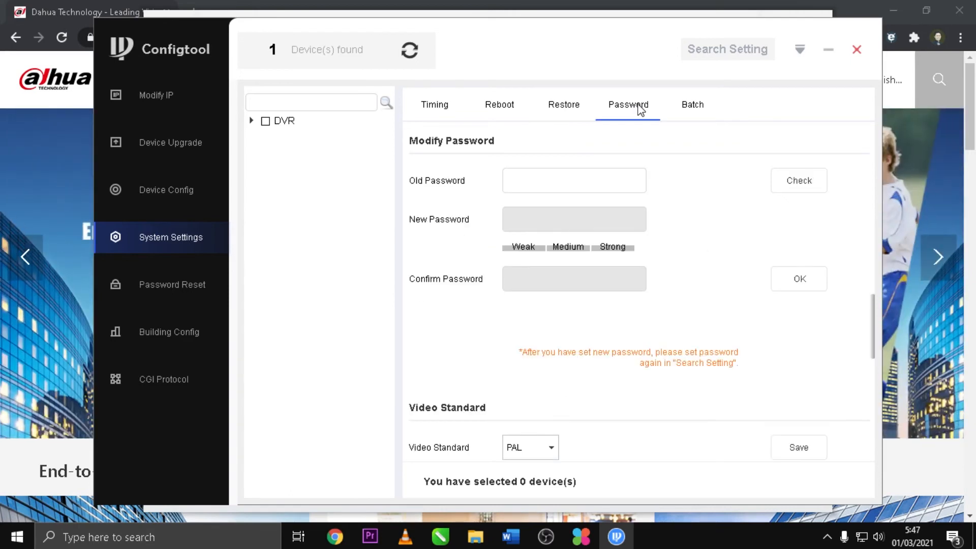
left_click(700, 108)
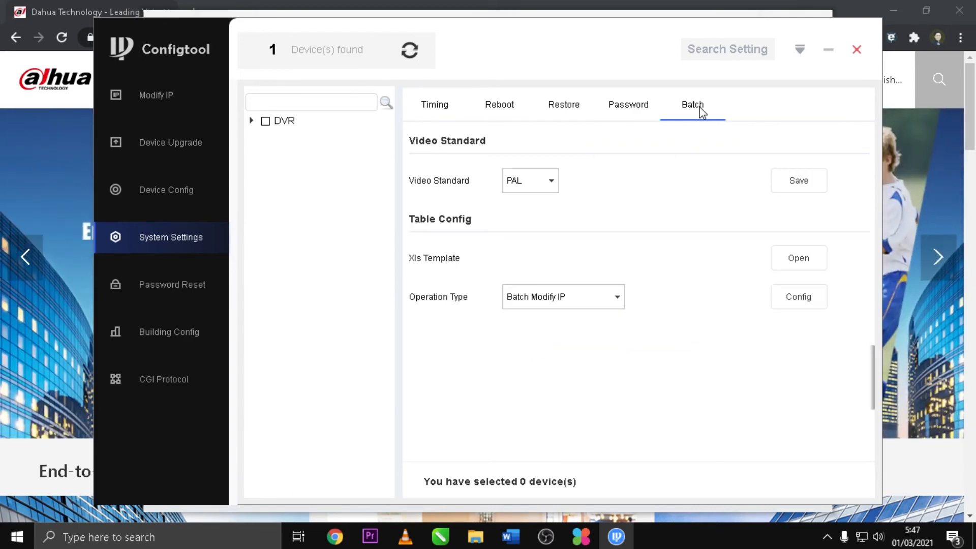
View the DVR's entry under Password Reset and try selecting all listed devices
left_click(196, 295)
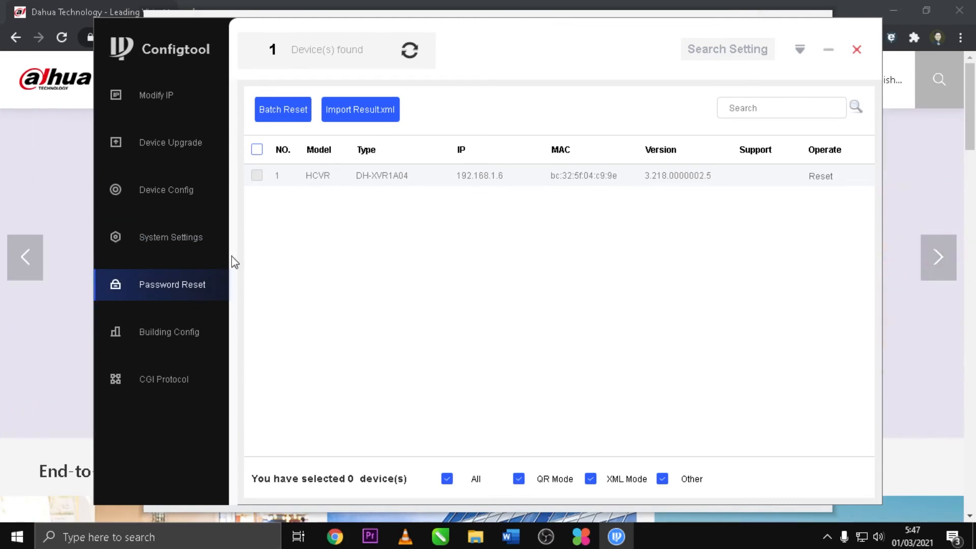
left_click(258, 151)
left_click(260, 151)
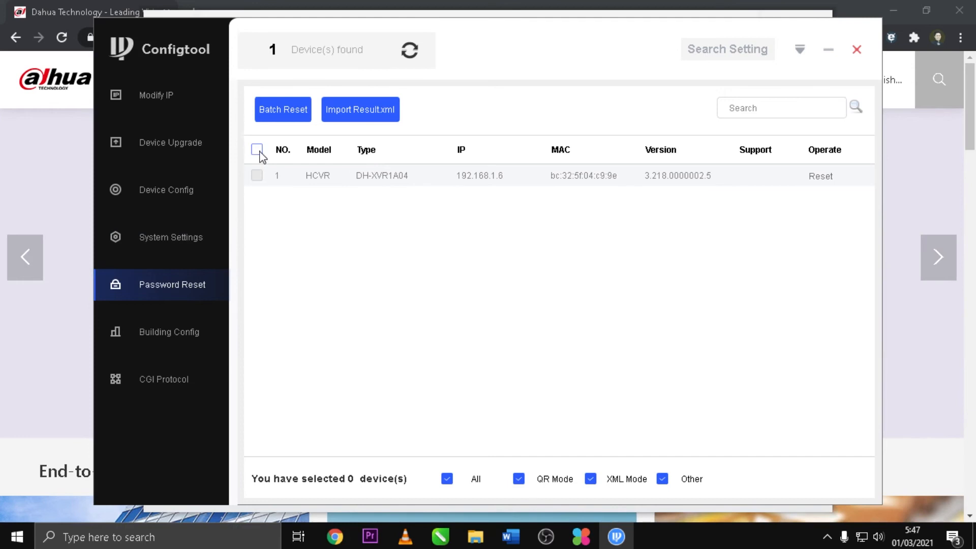
Look at Building Config and CGI Protocol, and return to the Modify IP device list
left_click(163, 332)
left_click(160, 374)
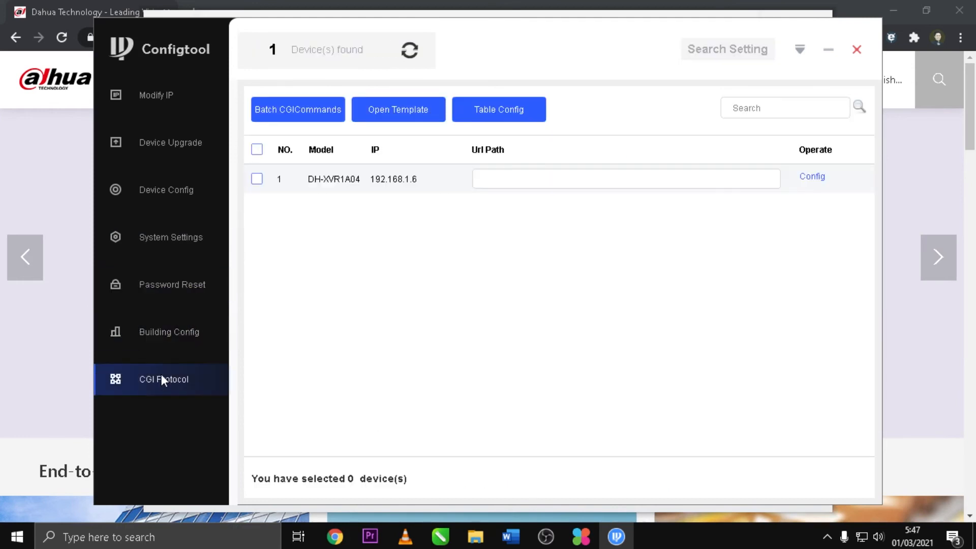
left_click(145, 99)
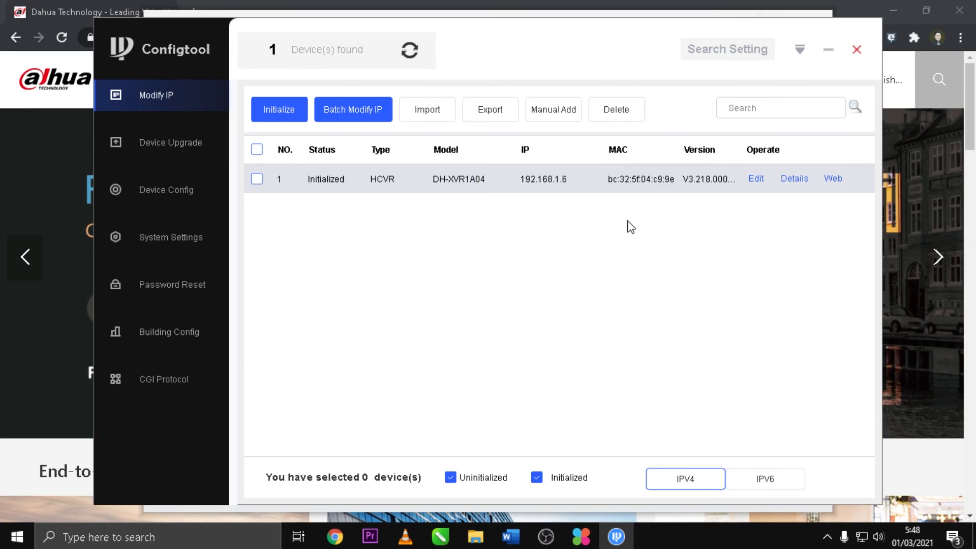
Minimize the ConfigTool and ToolBox windows to reveal the Dahua website
left_click(829, 53)
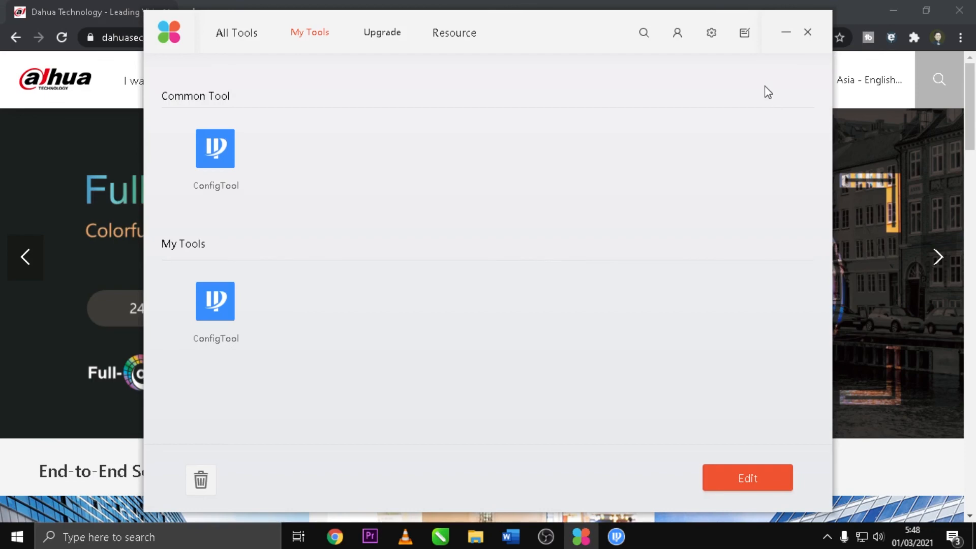
left_click(785, 34)
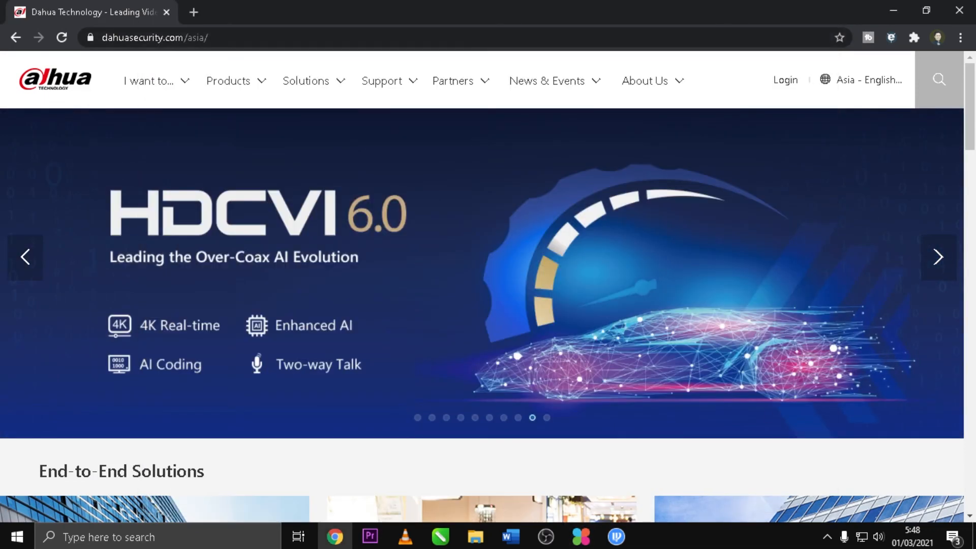